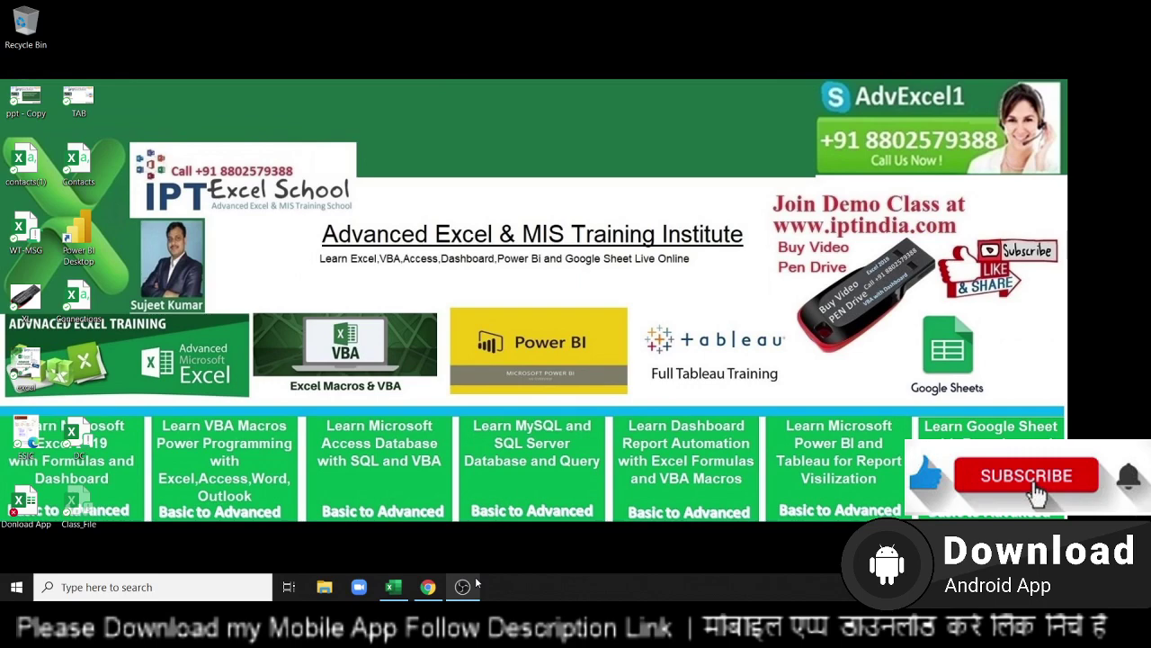
Step: Bring up Book1 and look along the Stock row and the JAN–DEC month headings
click(390, 589)
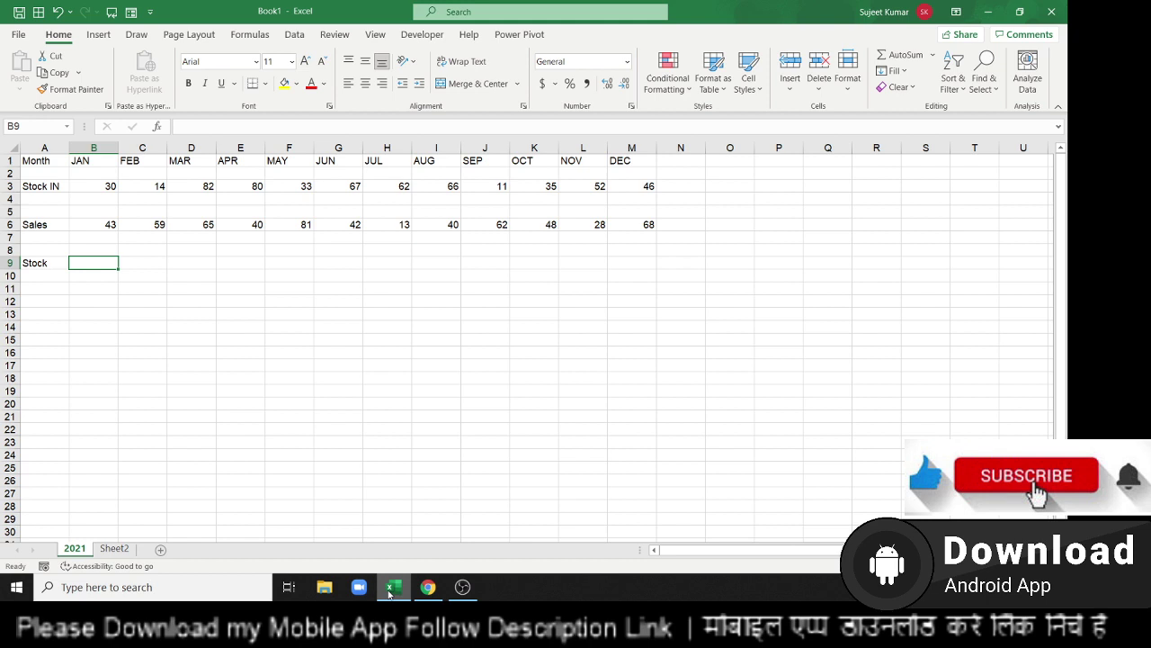
key(Right)
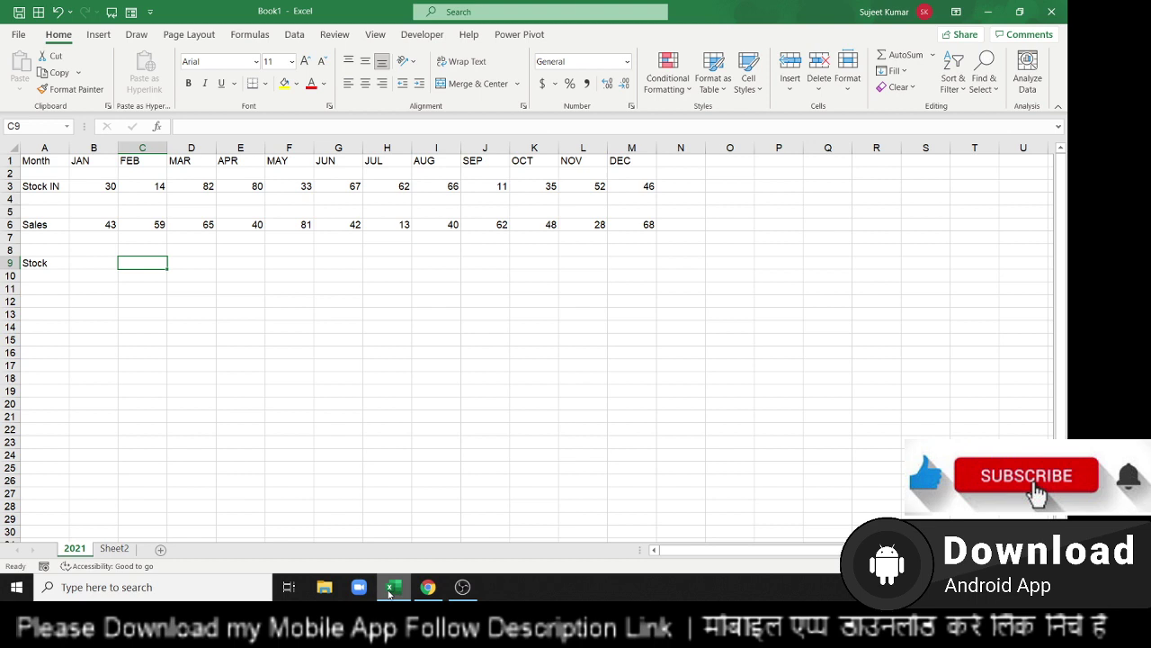
key(Left)
key(Right)
key(Right)
key(Right)
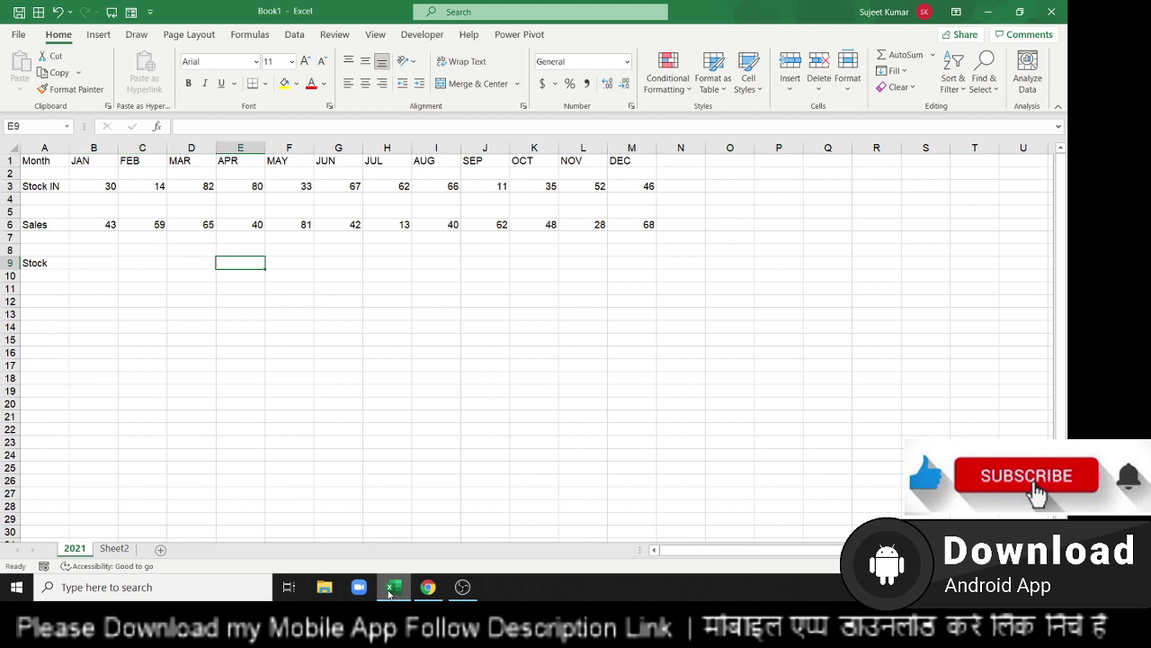
key(Right)
key(ctrl+Up)
key(ctrl+Up)
key(ctrl+Up)
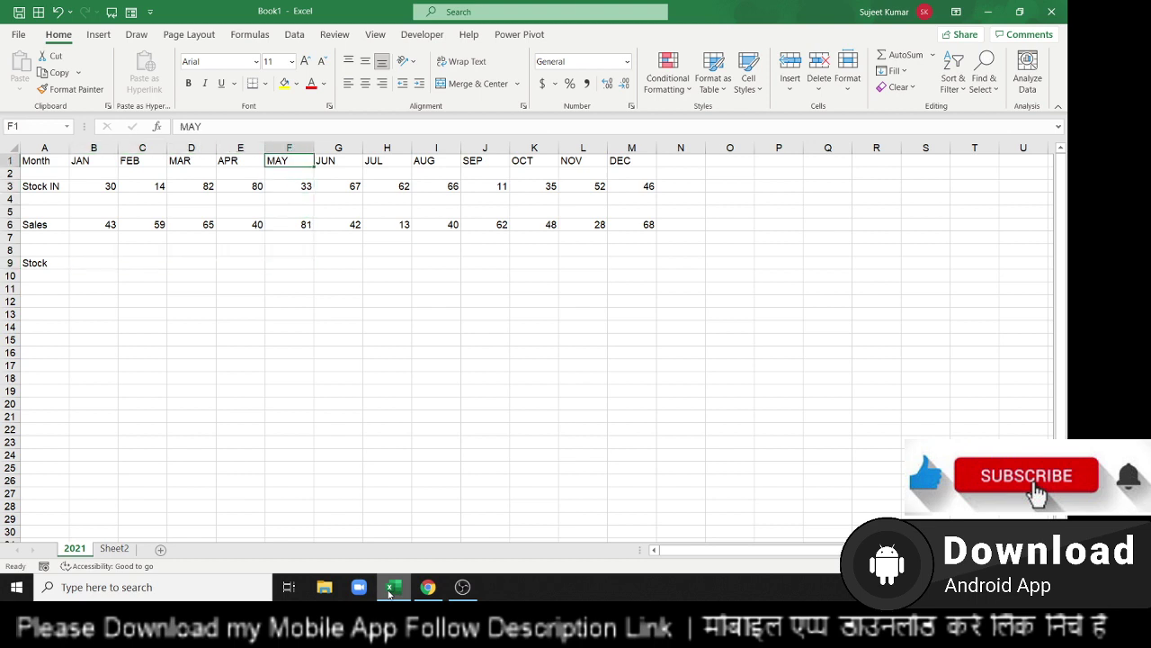
key(Home)
key(Down)
Step: Review the Stock IN and Sales values, ending on the Stock label in A9
key(Down)
key(Right)
key(Right)
key(Right)
key(Right)
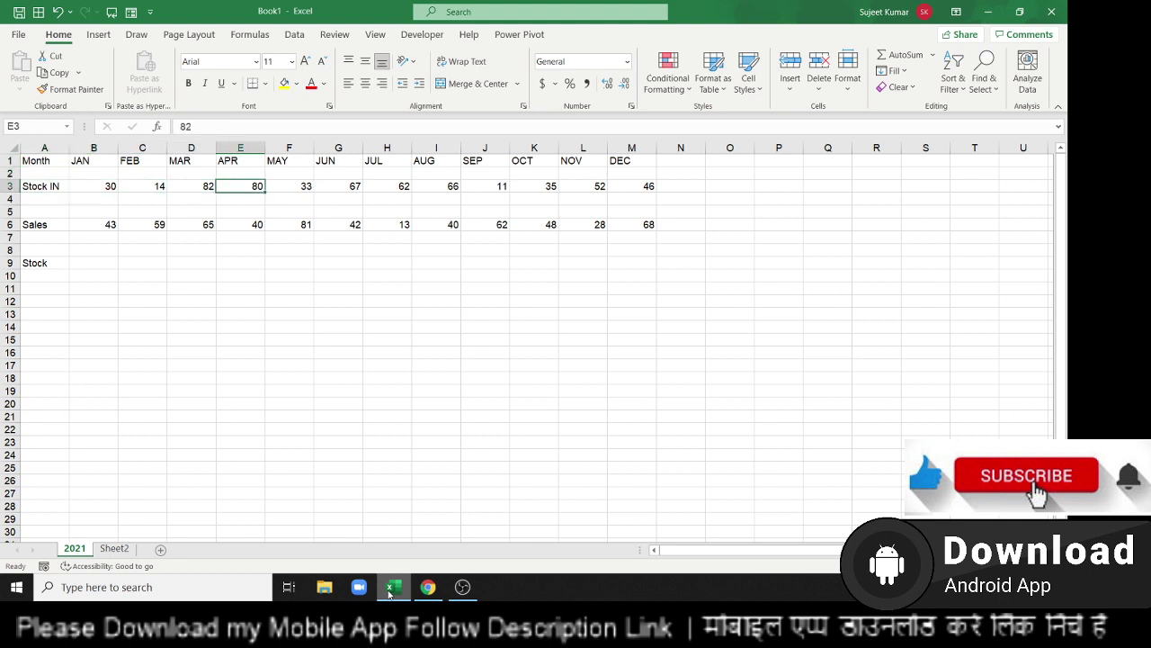
key(Right)
key(Down)
key(Down)
key(Down)
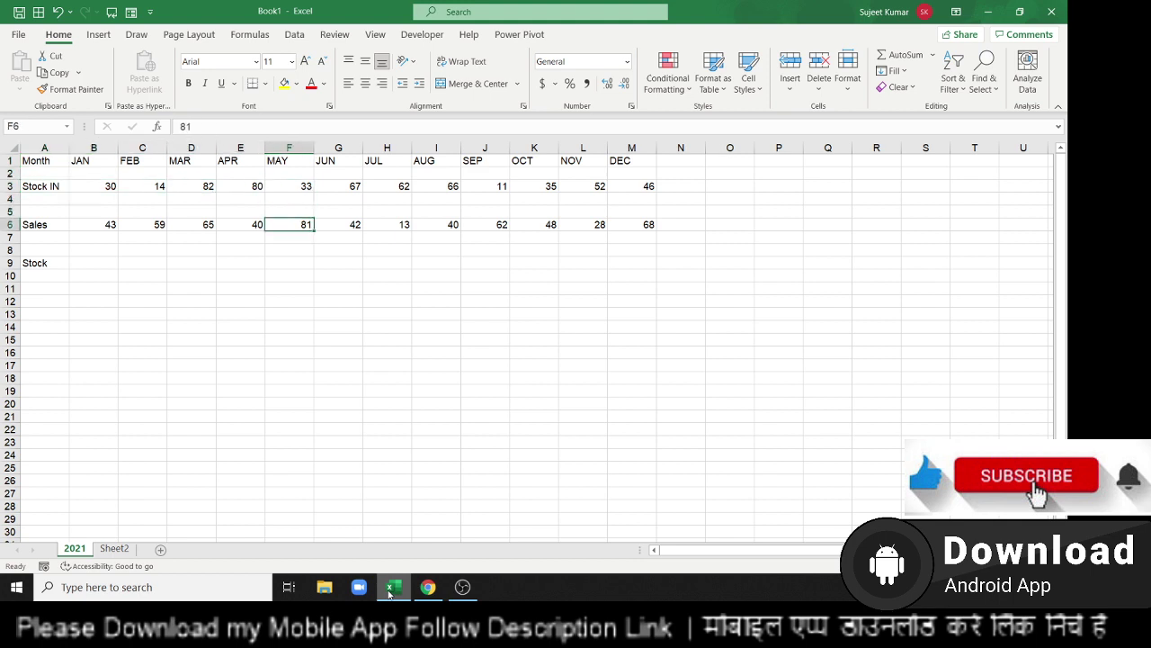
key(Left)
key(Left)
key(Left)
key(Left)
key(Left)
key(Down)
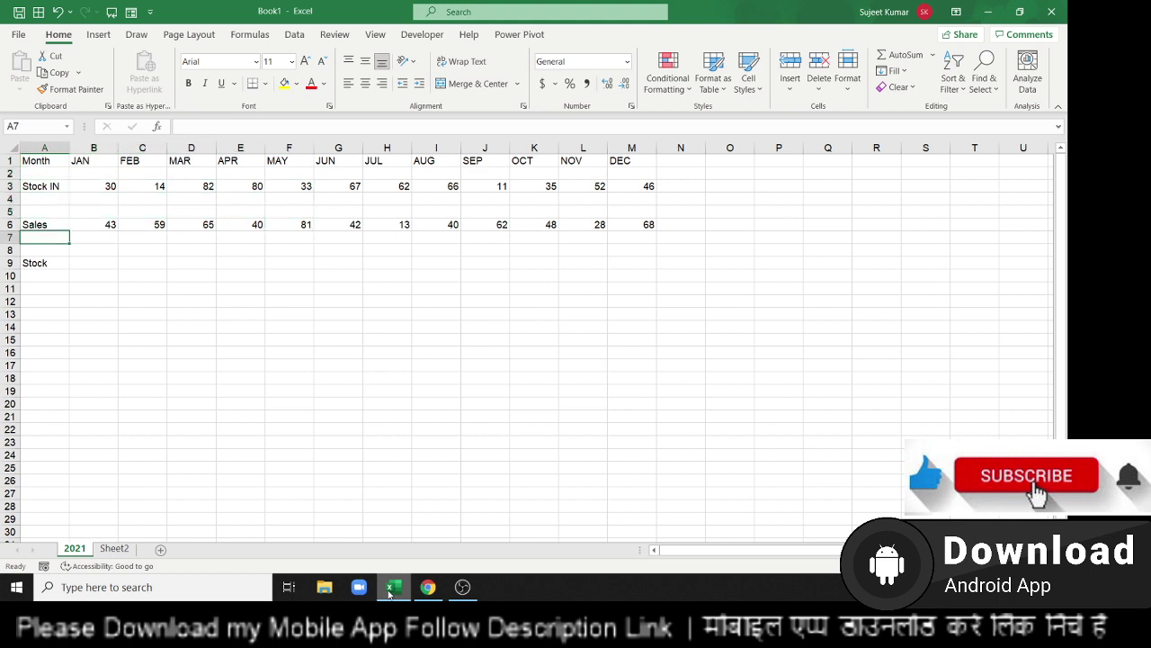
key(Down)
key(Down)
Step: Relabel A9 as 'Avl' and give JAN the formula =30+B3-B6
text(Av)
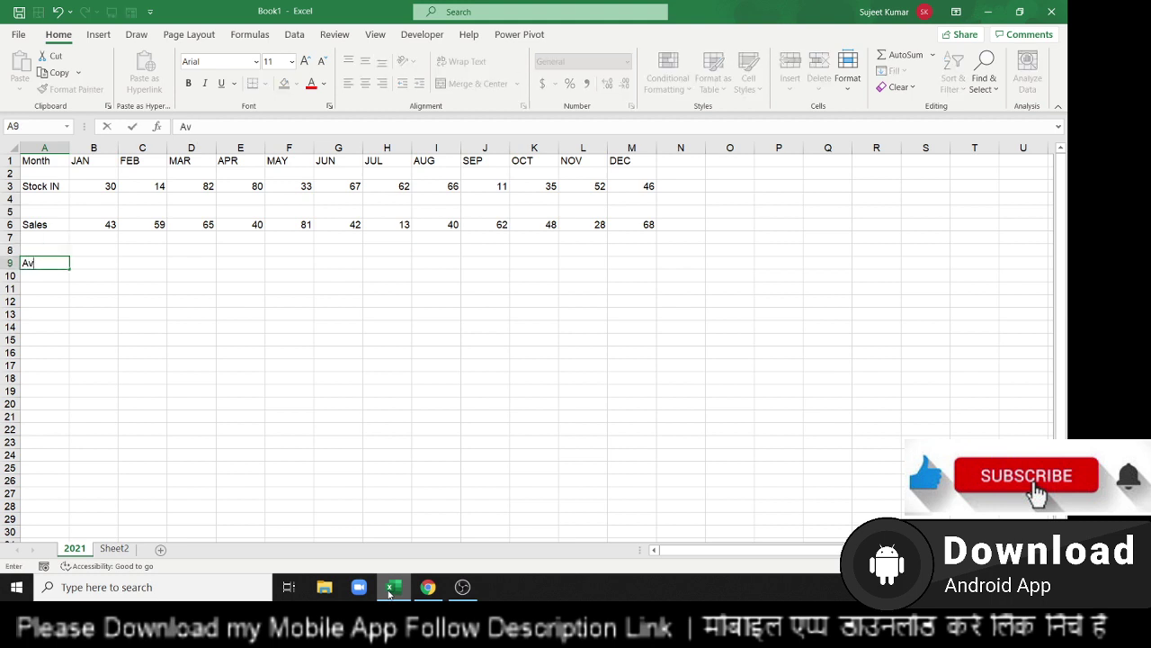
text(l)
key(Tab)
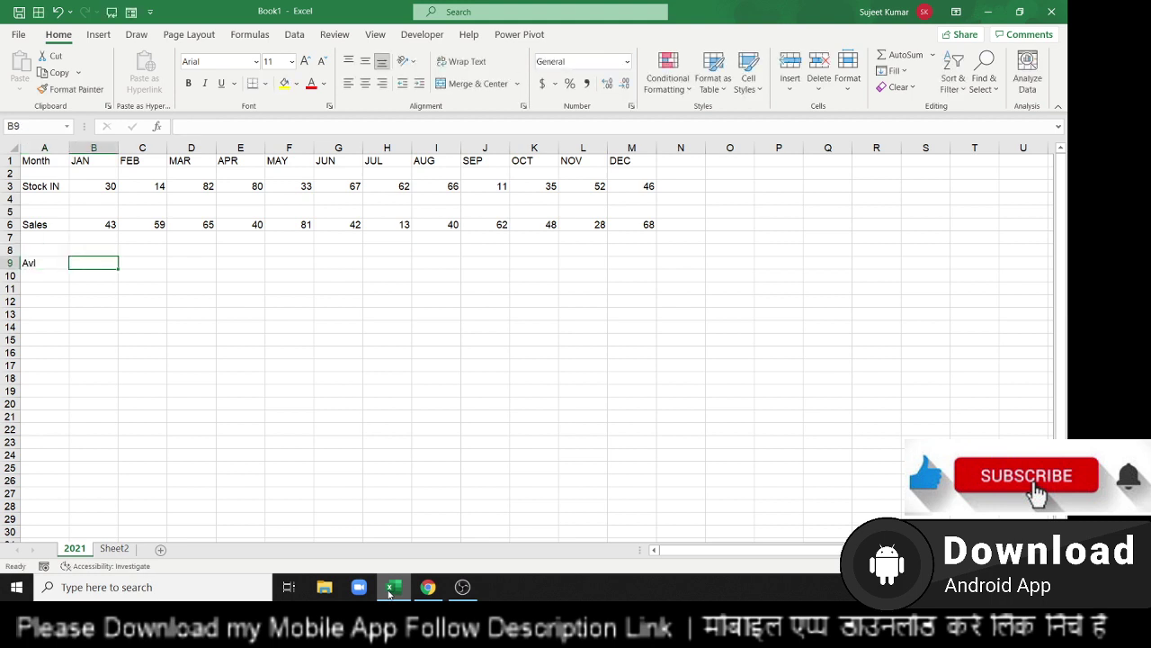
text(=)
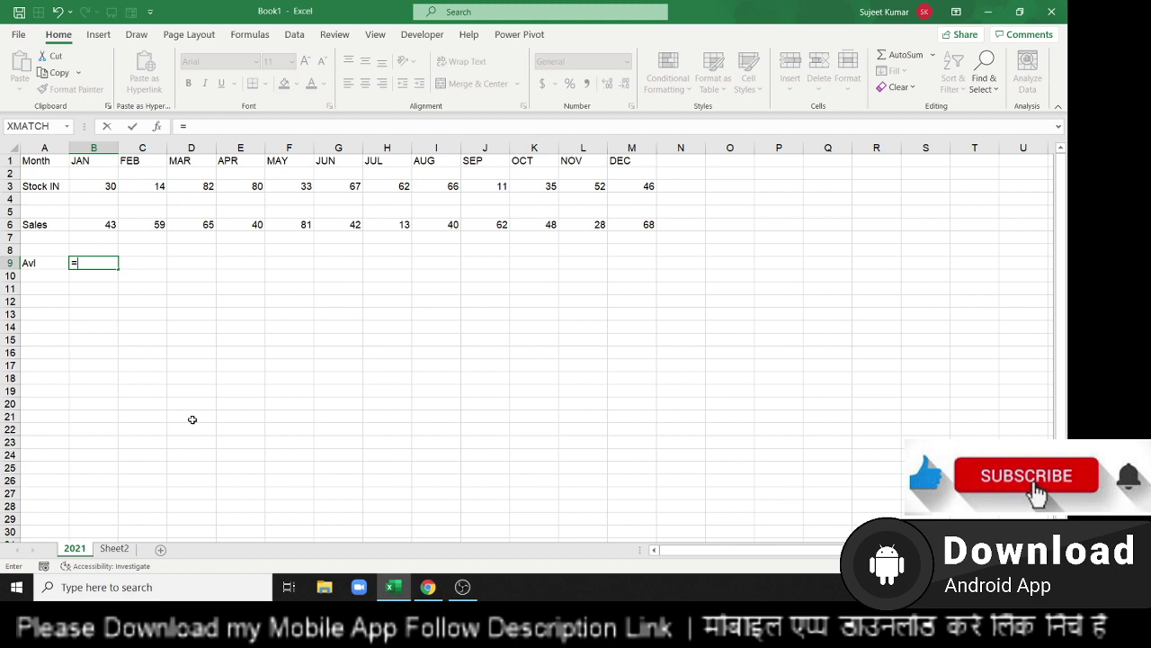
text(30)
text(+)
click(108, 186)
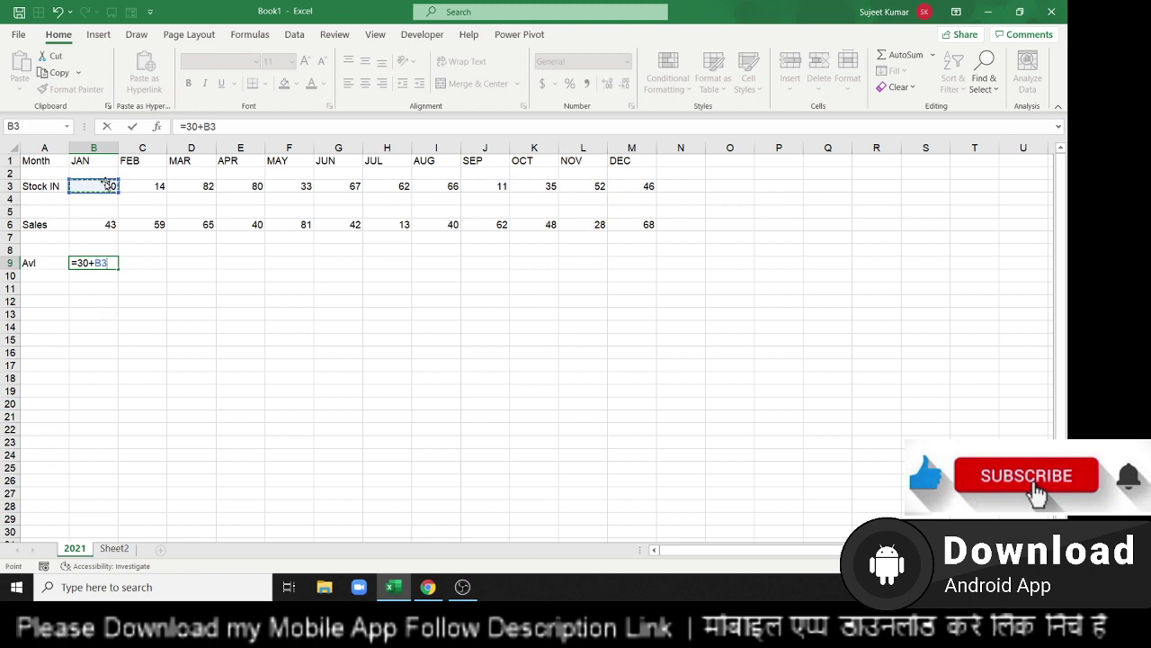
text(-)
click(105, 225)
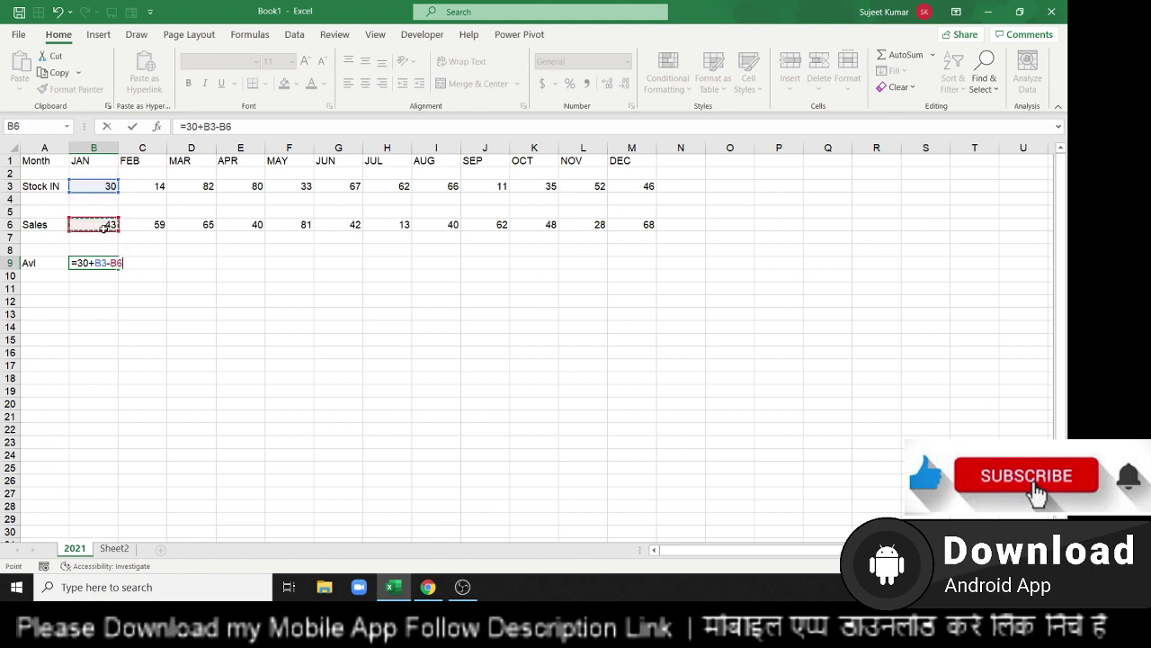
key(Return)
Step: Bracket the JAN Avl formula as =(30+B3)-B6, showing 17
key(Up)
key(Right)
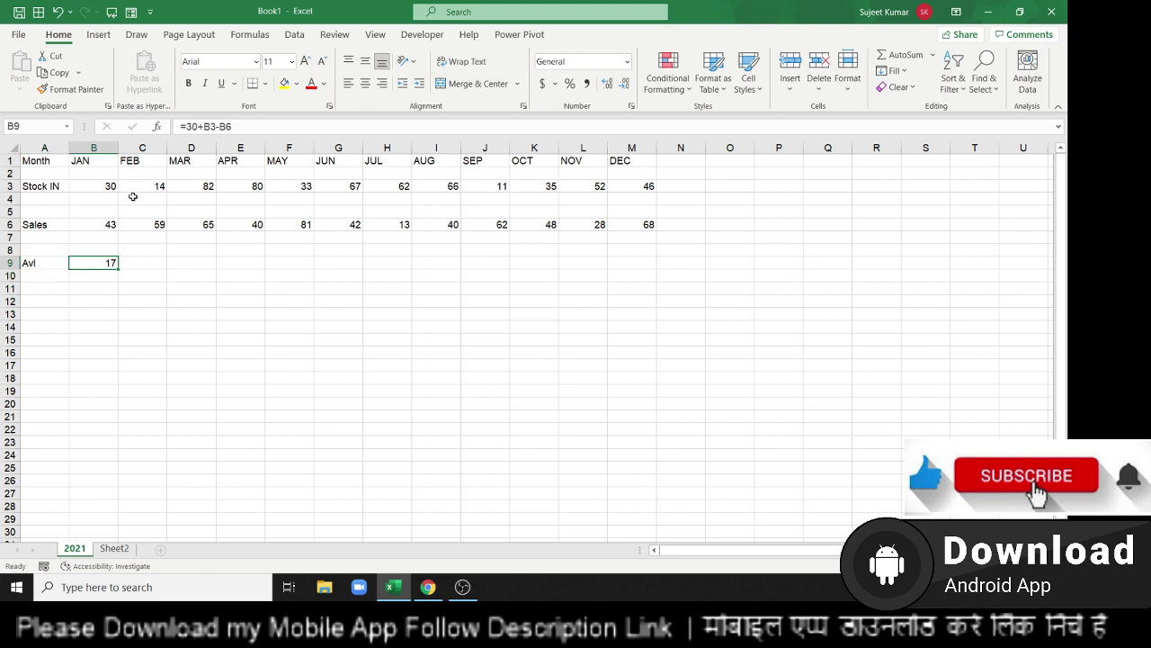
click(188, 125)
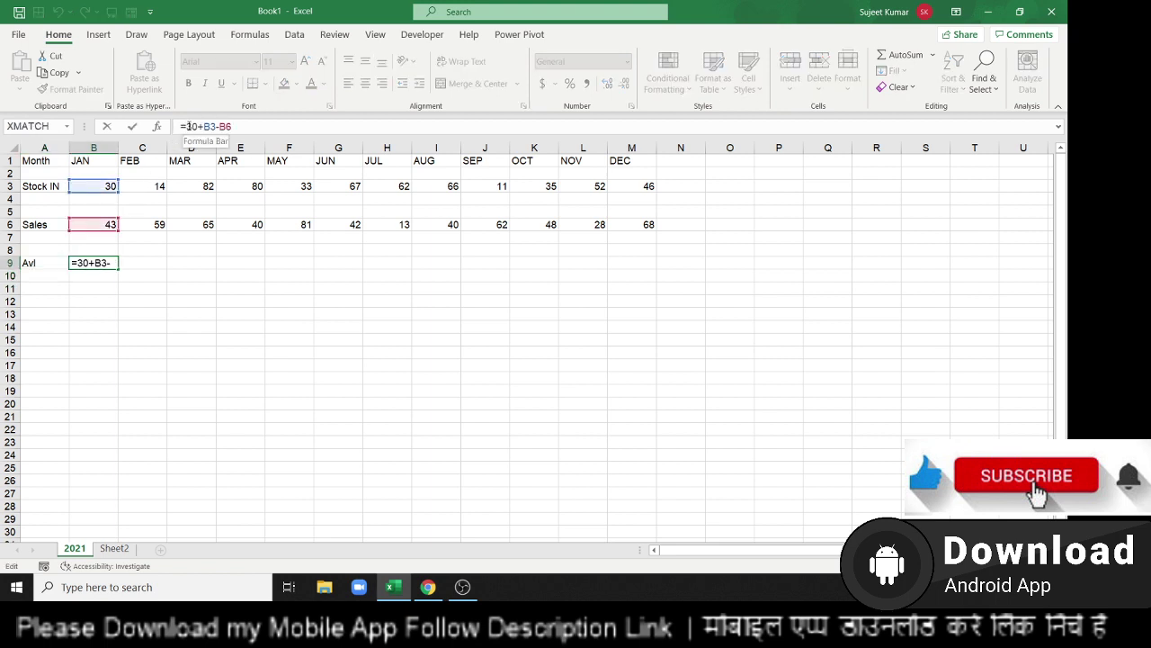
text(()
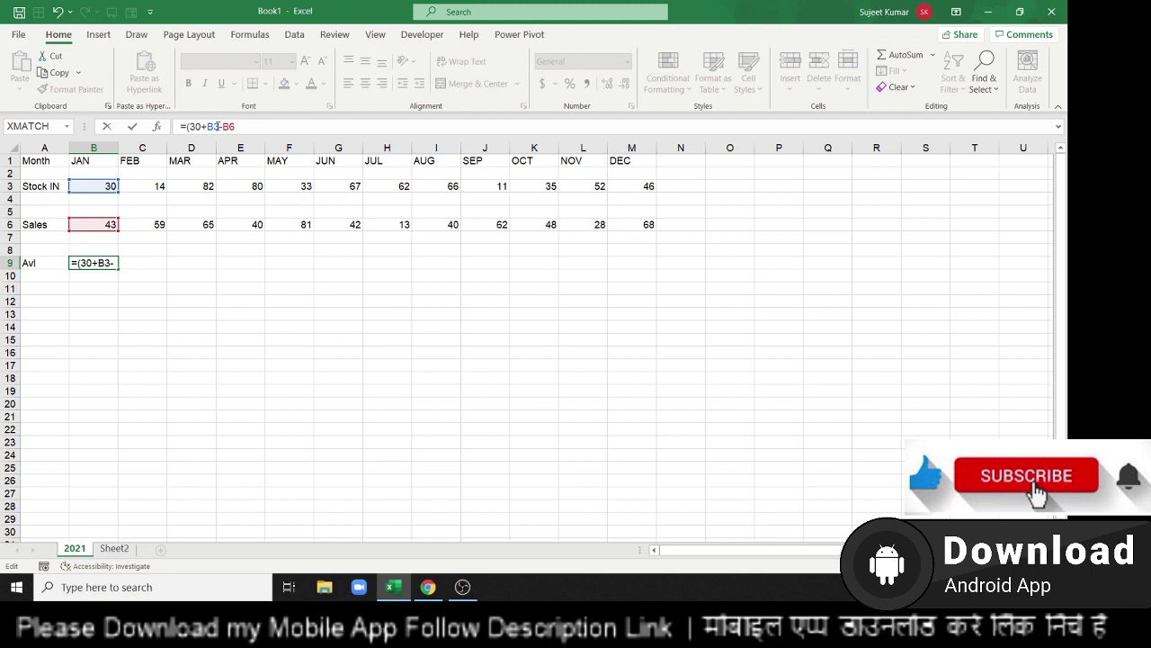
click(219, 126)
text())
key(Return)
key(Right)
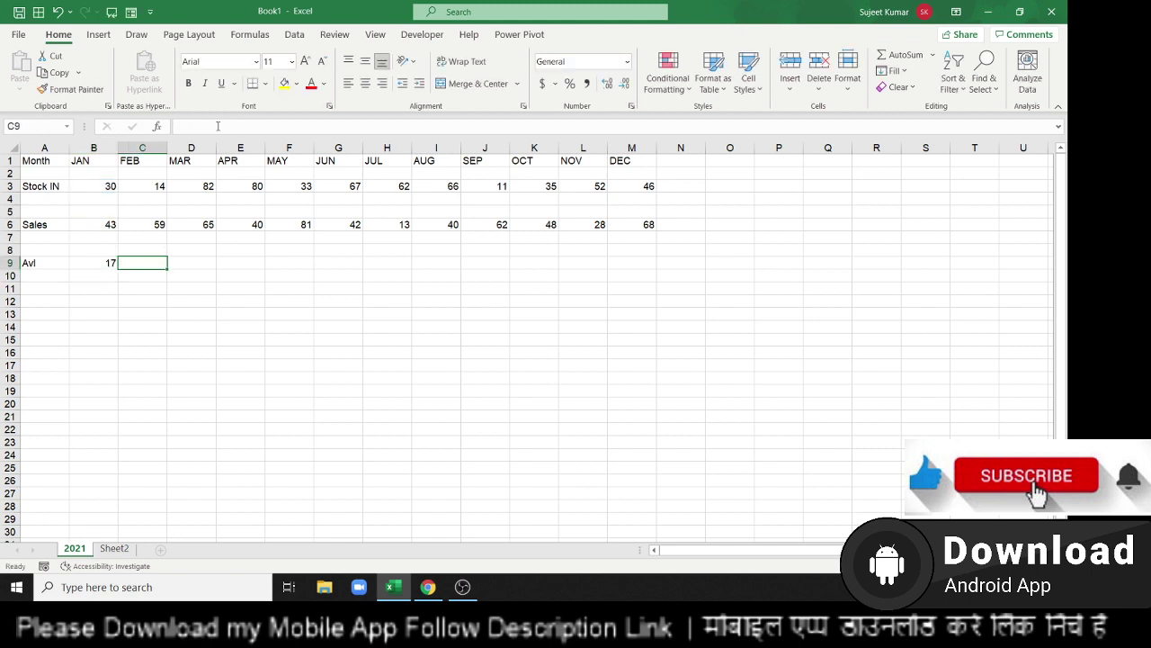
Step: Enter the FEB Avl formula =(B9+C3)-C6 in C9
text(=)
click(55, 261)
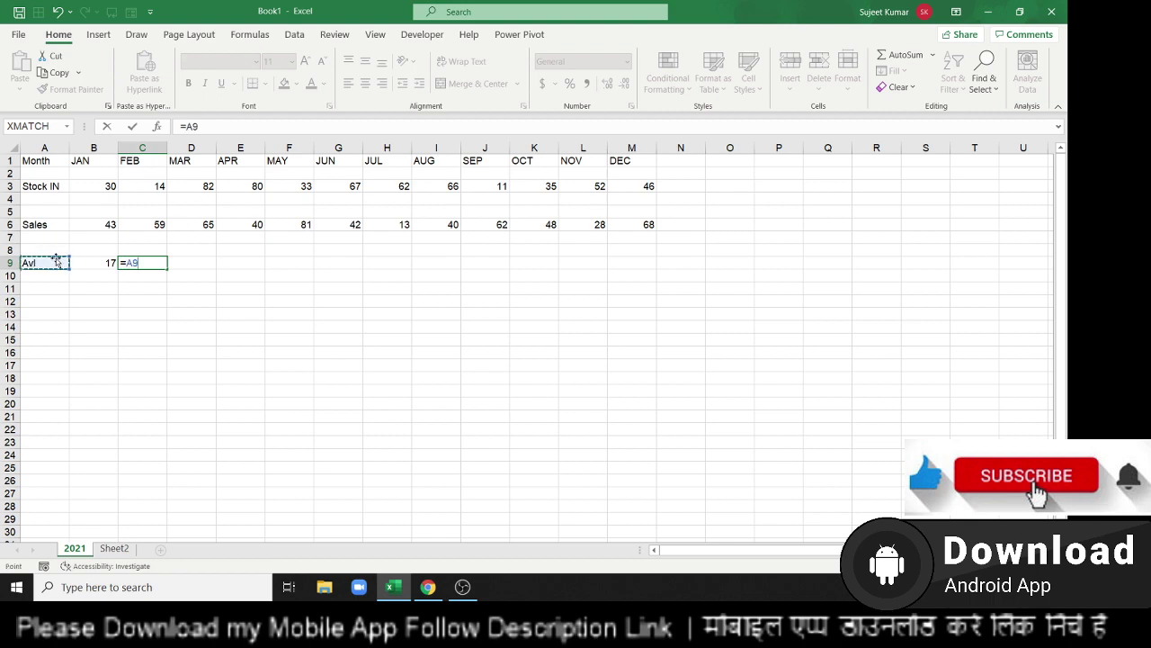
click(90, 263)
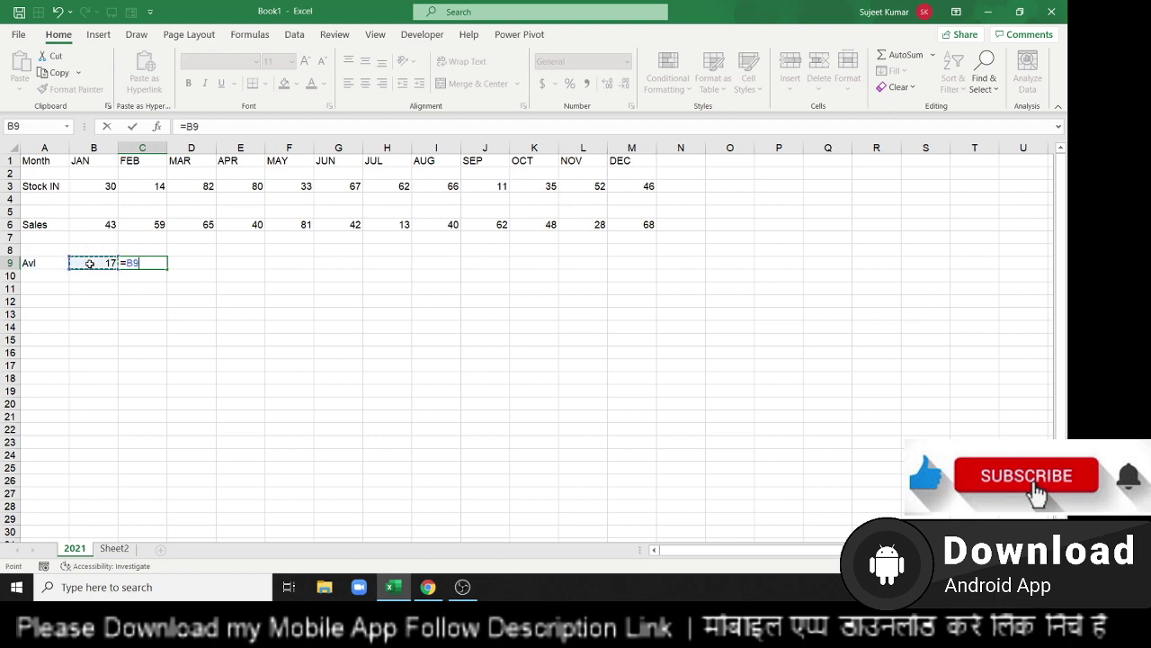
text(+)
click(160, 186)
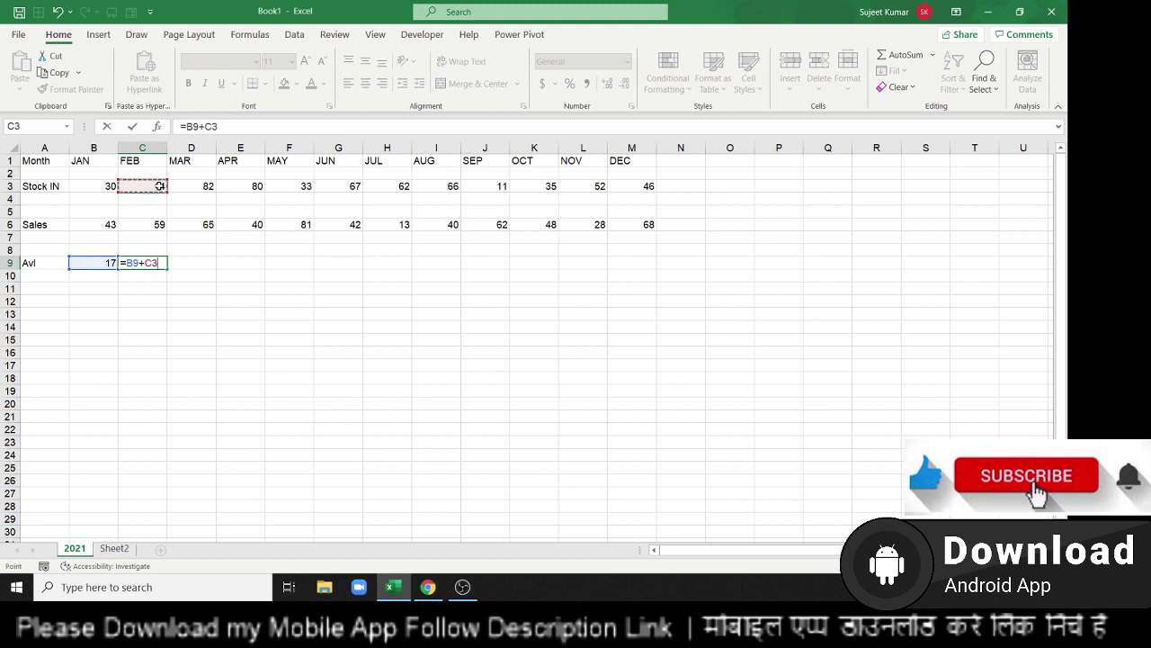
click(184, 127)
text(()
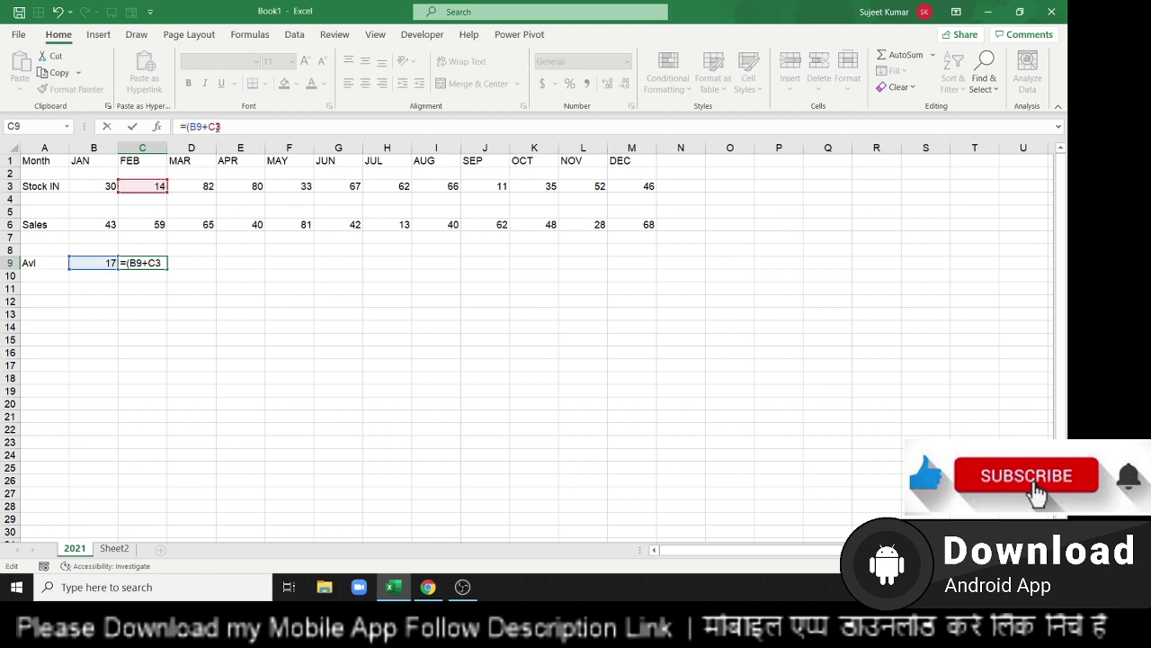
text())
text(-)
click(144, 226)
key(Return)
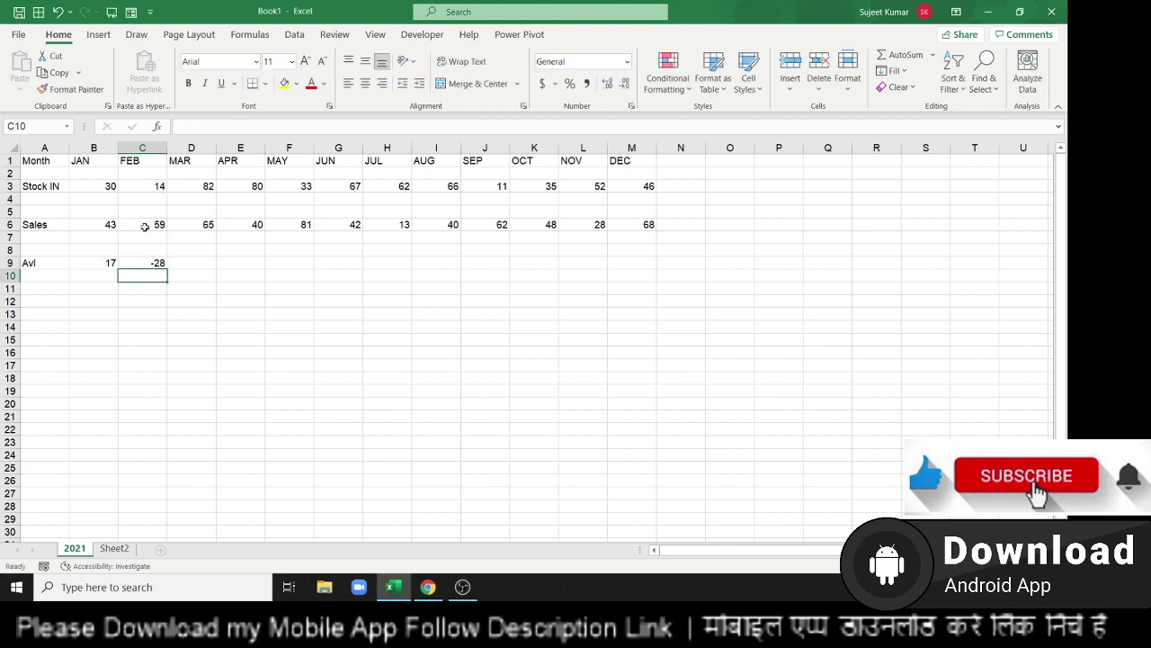
Step: Fill the FEB balance formula across the Avl row to DEC with Ctrl+R
key(Up)
key(shift+Right)
key(shift+Right)
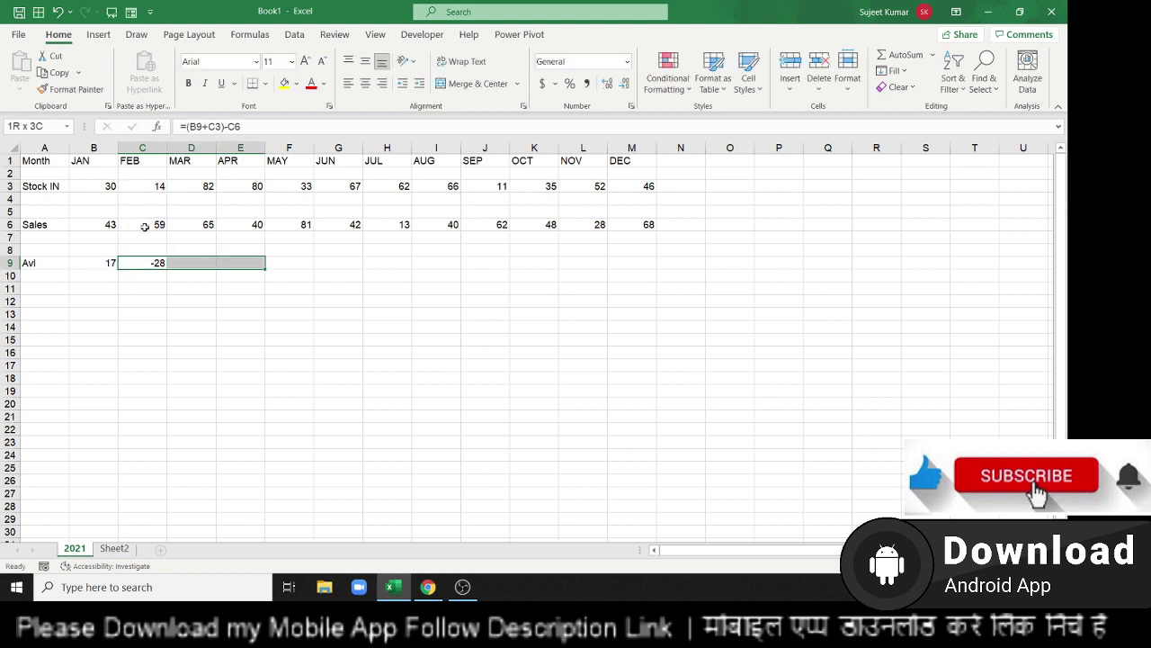
key(shift+Right)
key(shift+Right)
key(shift+Right)
key(shift+Right)
key(shift+Right)
key(shift+Right)
key(shift+Right)
key(shift+Right)
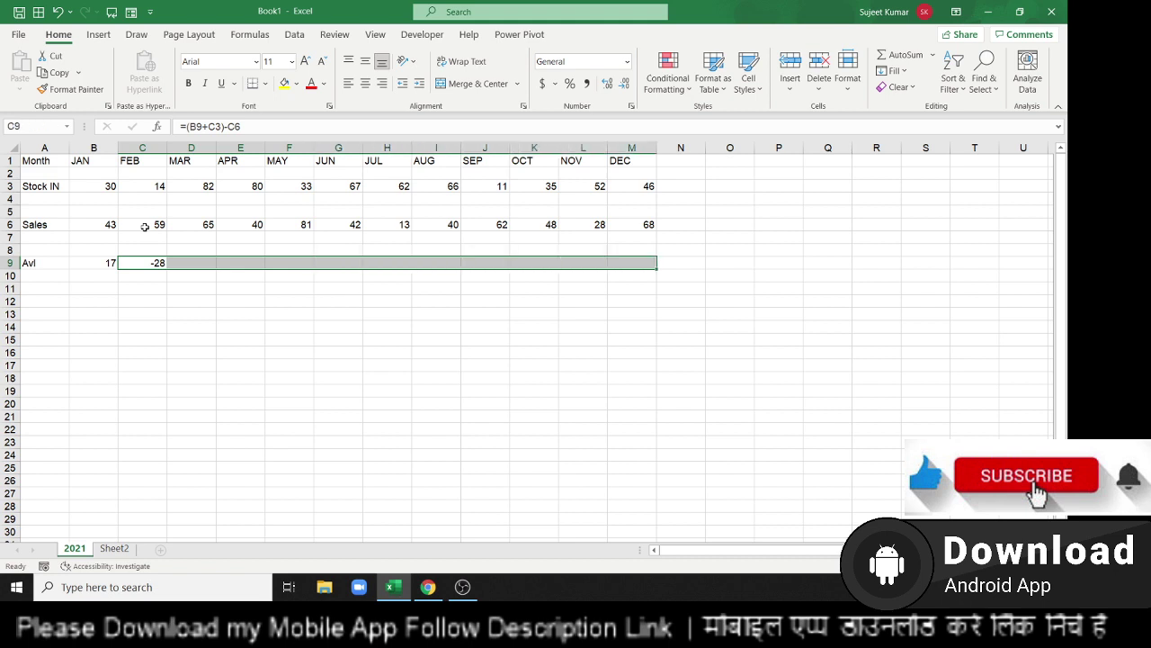
key(ctrl+r)
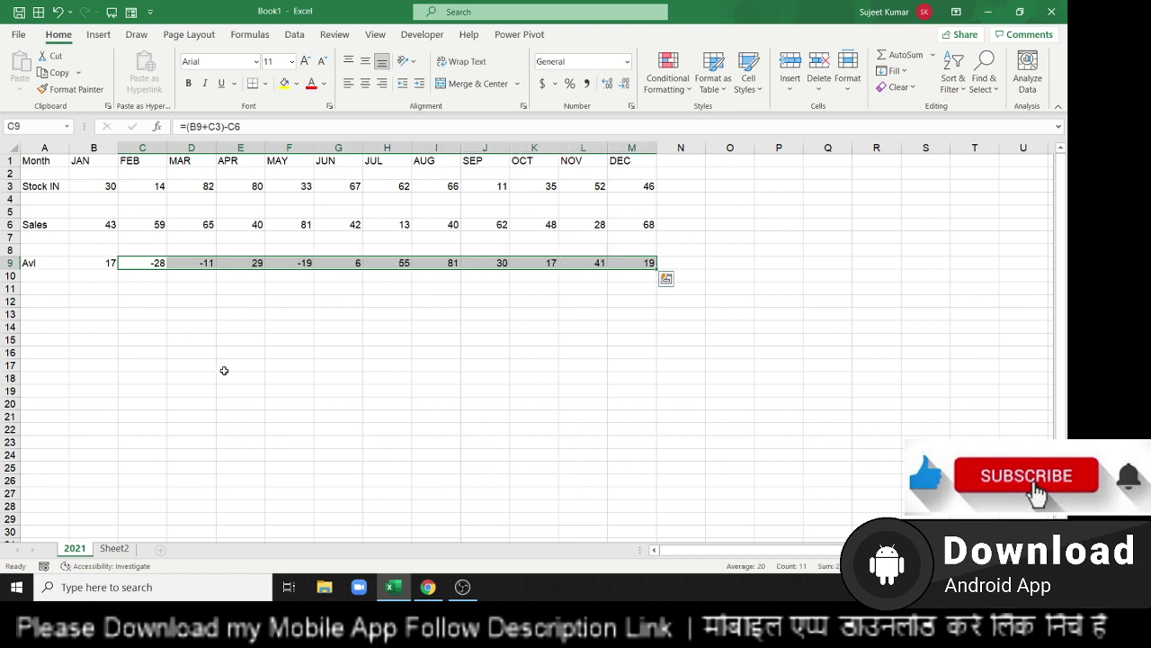
Step: Inspect the DEC, NOV and MAY balance formulas and their Stock IN and Sales inputs
click(634, 262)
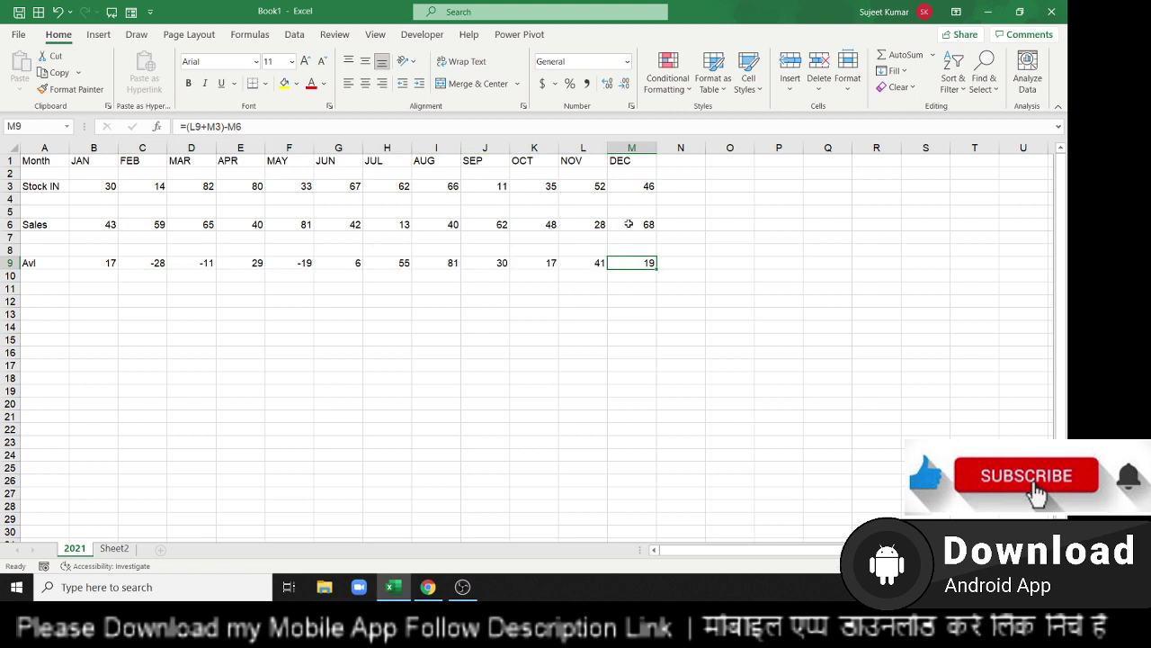
click(639, 185)
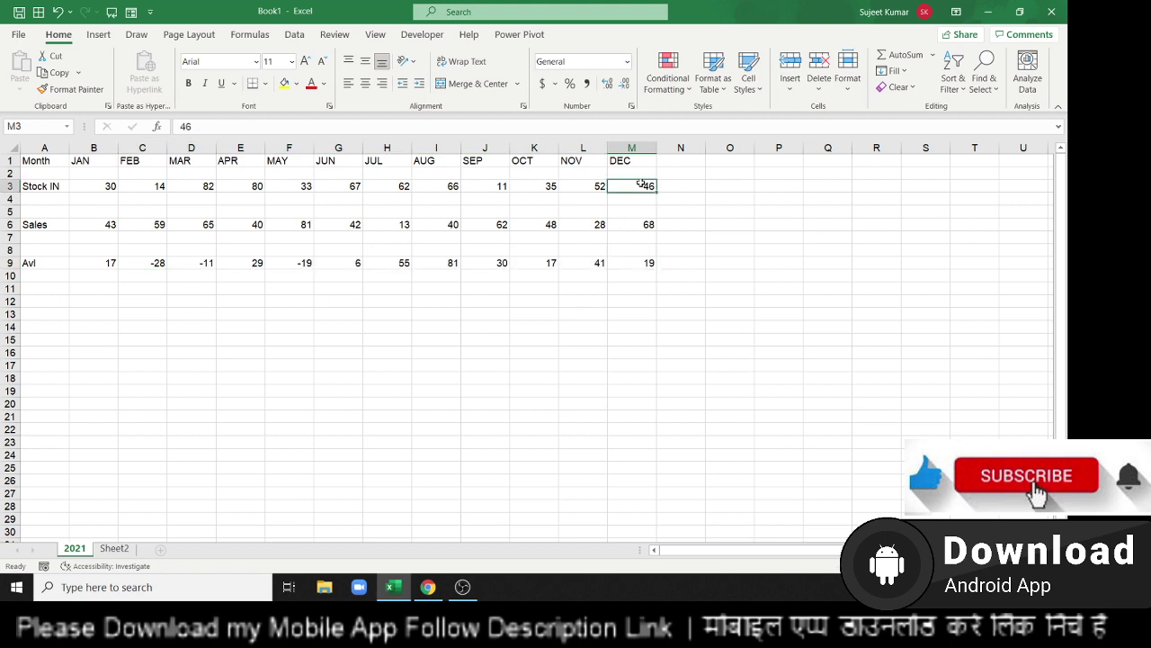
click(619, 225)
click(577, 261)
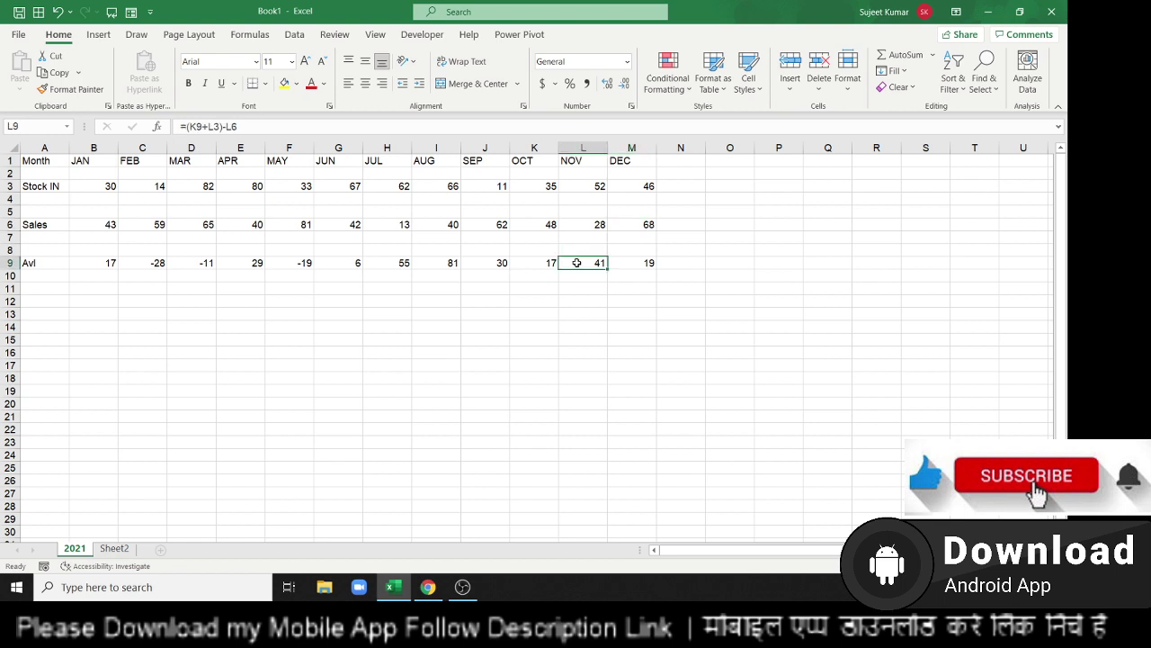
click(310, 263)
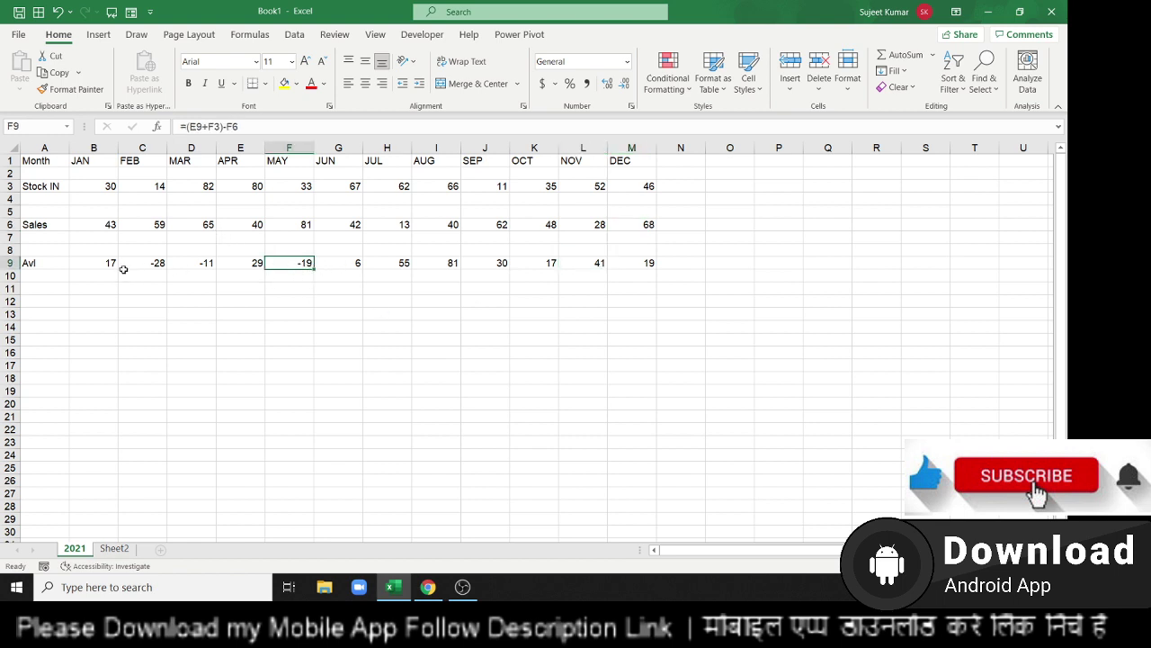
click(231, 187)
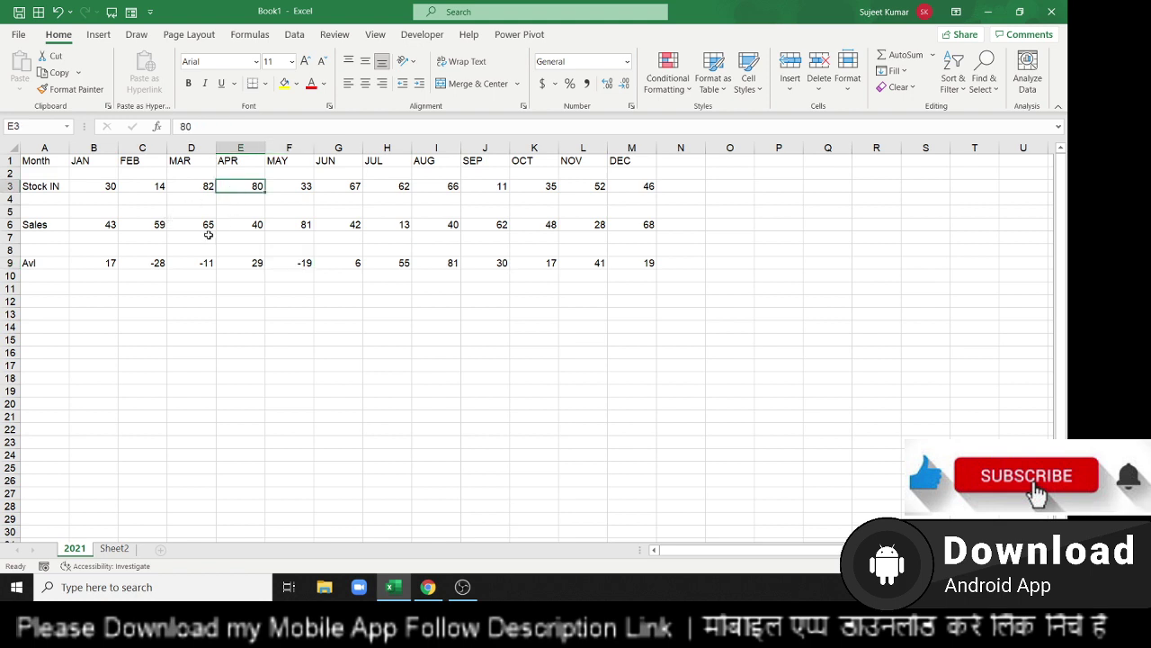
click(145, 232)
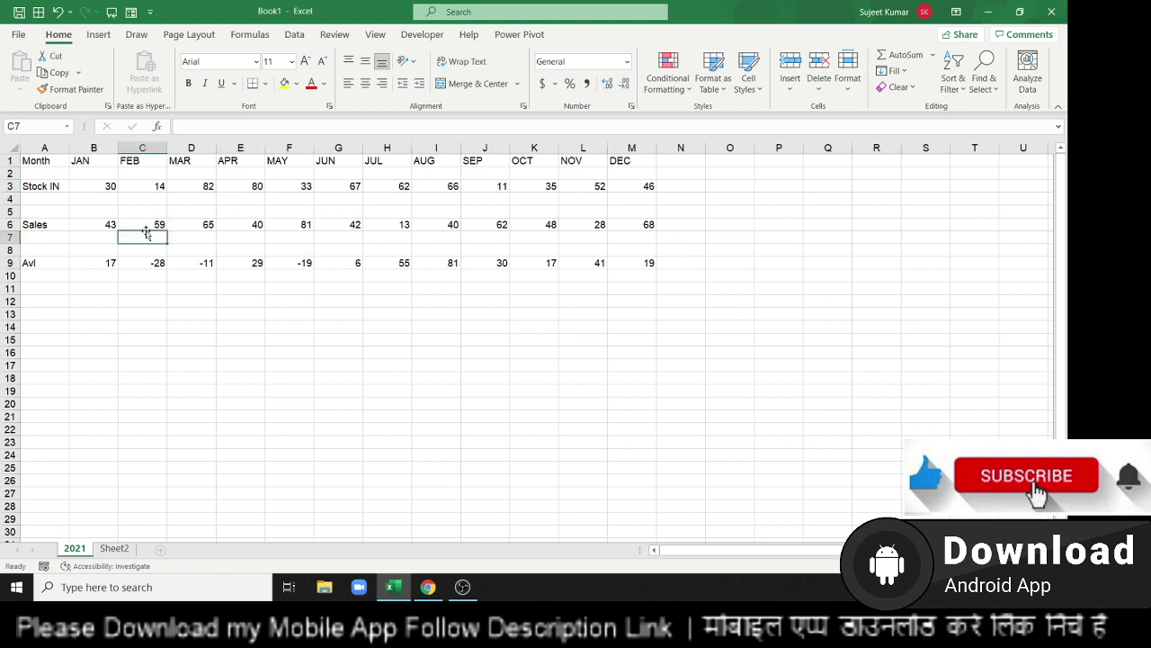
Step: Change February's Sales to 40, then to 7, and confirm DEC's balance becomes 71
click(155, 223)
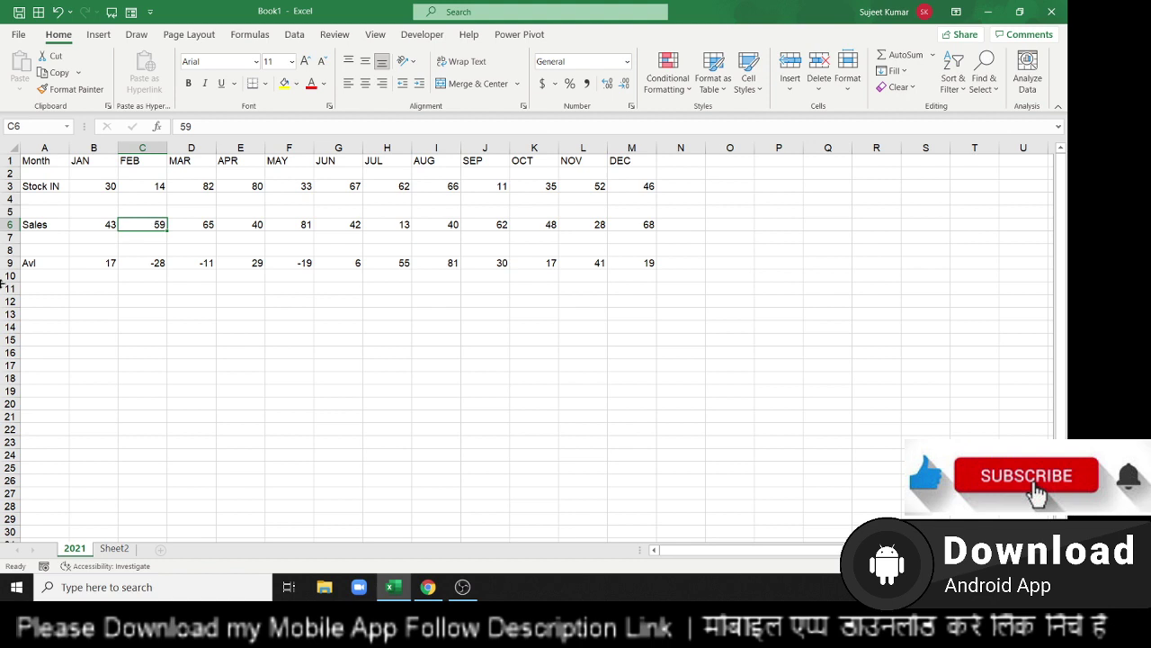
text(40)
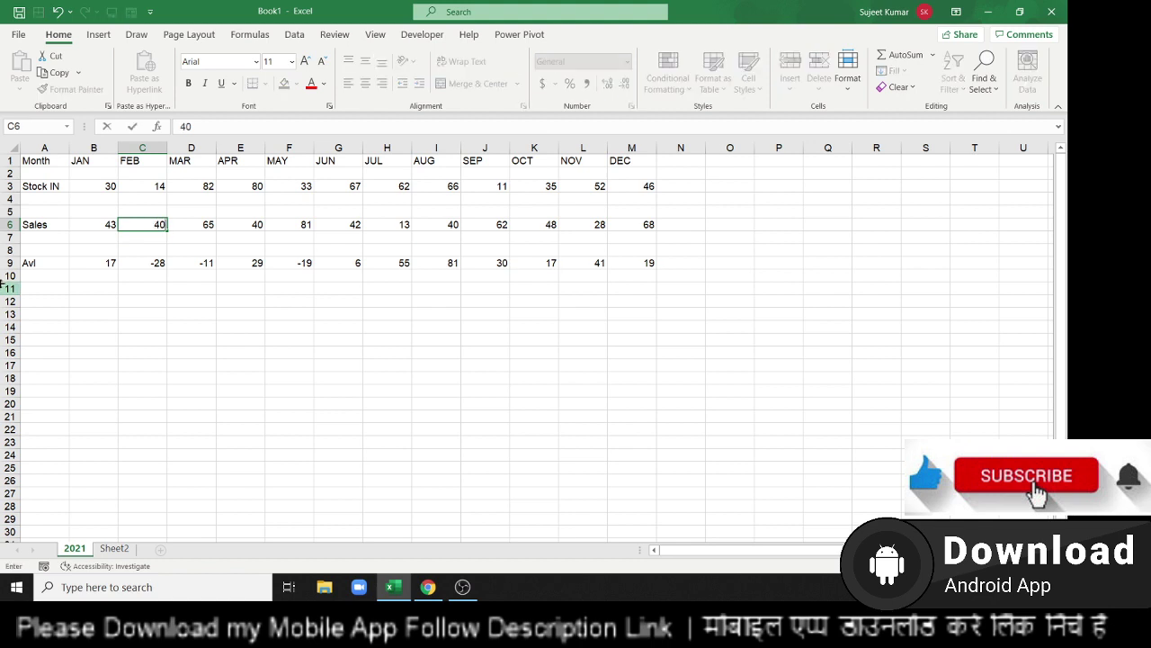
key(Return)
key(Up)
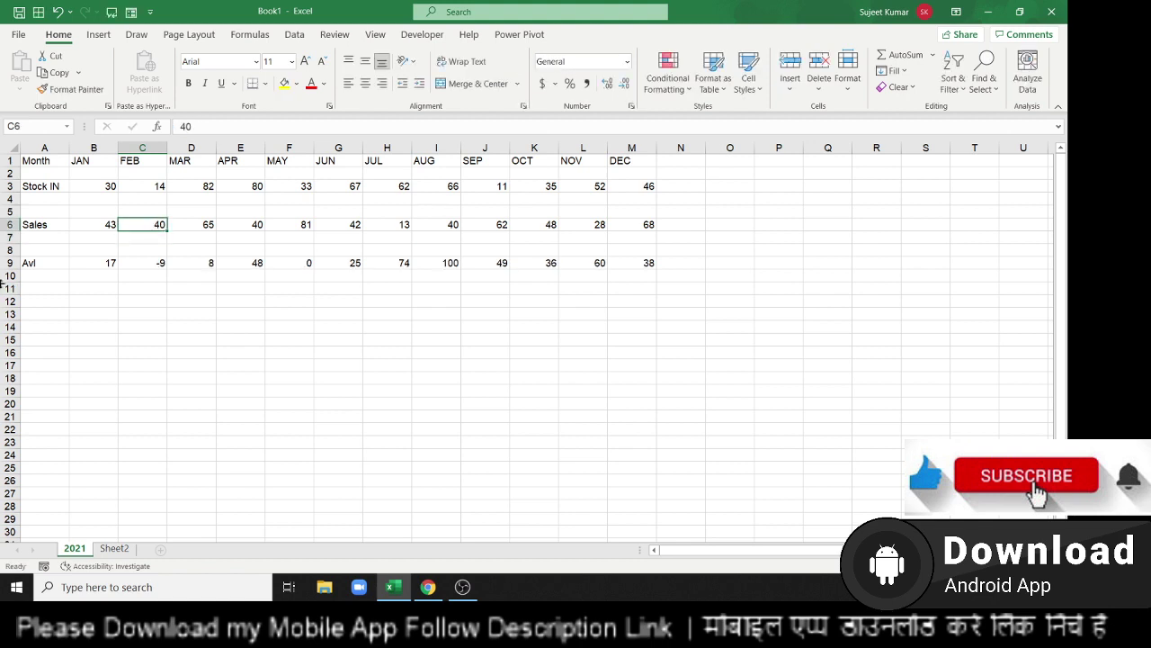
text(7)
key(Return)
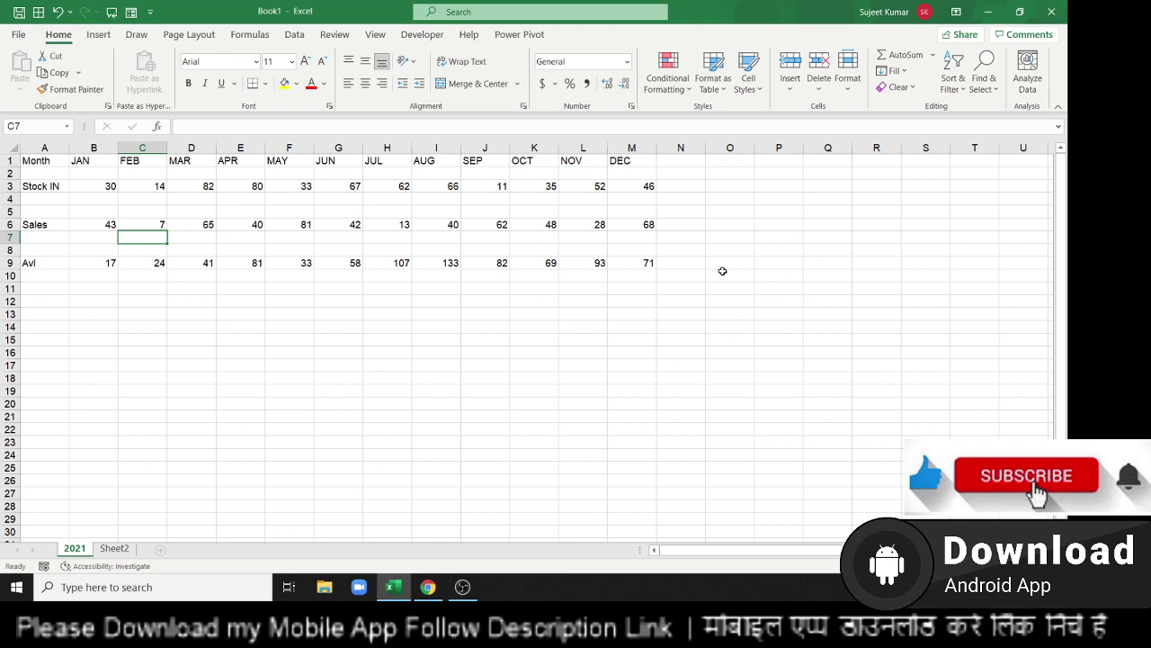
click(649, 263)
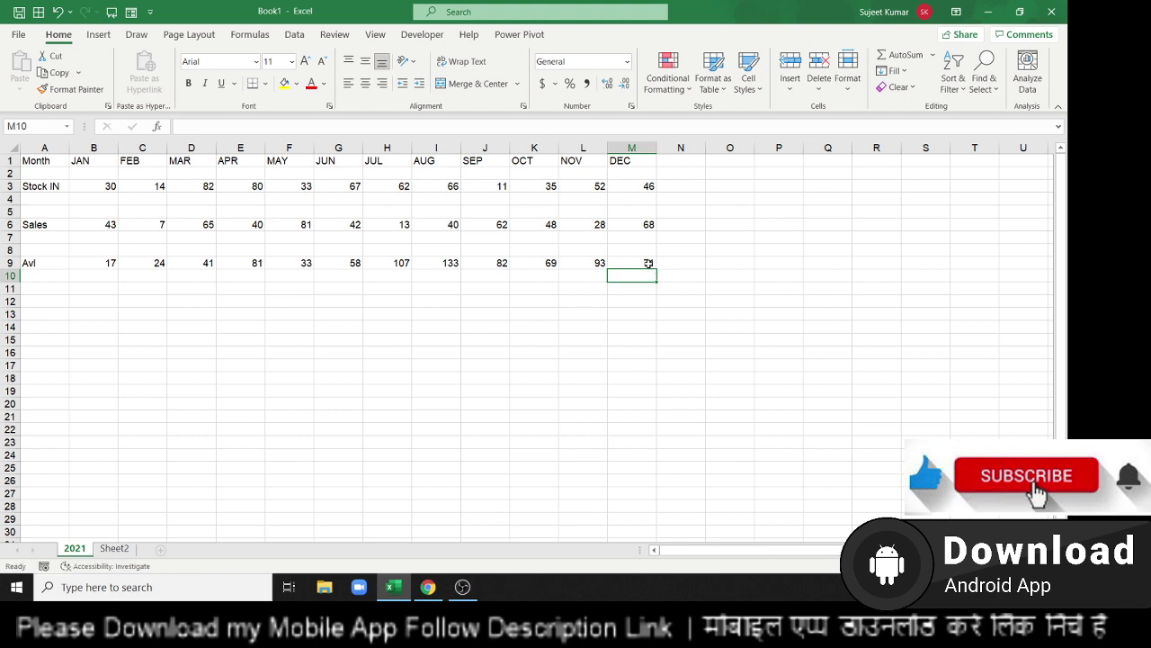